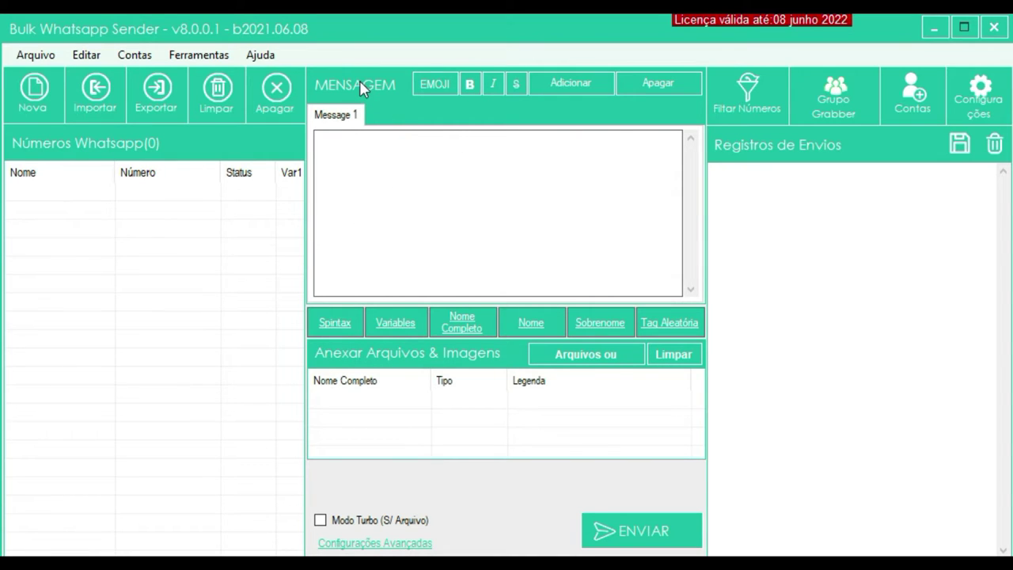
Copy the first ad text, from "Gere até 100 Copy" to "Conversões em Venda!", from the Word document into Message 1.
{"action": "left_click", "coordinate": [376, 163]}
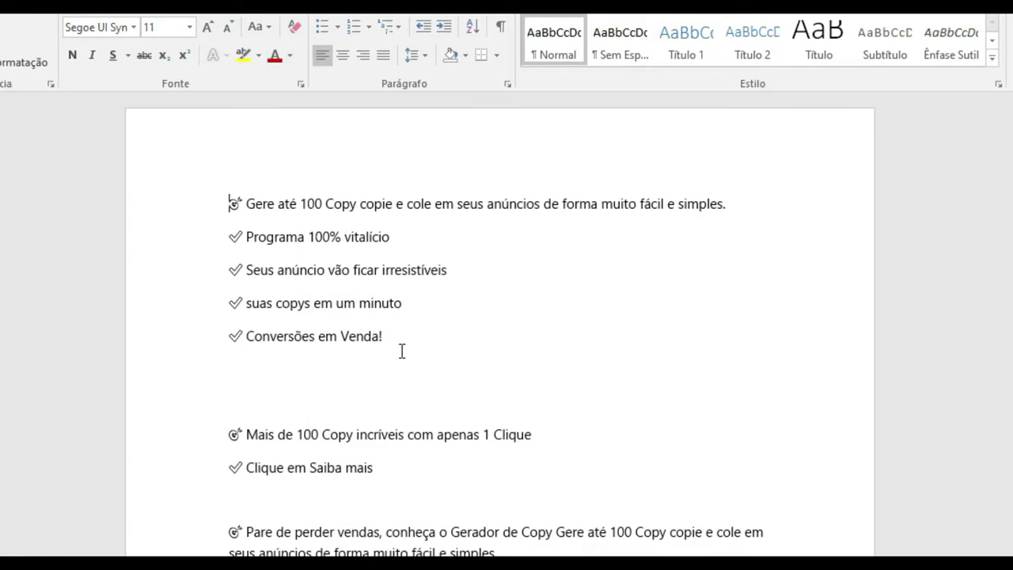
{"action": "left_click_drag", "start_coordinate": [401, 350], "coordinate": [228, 221]}
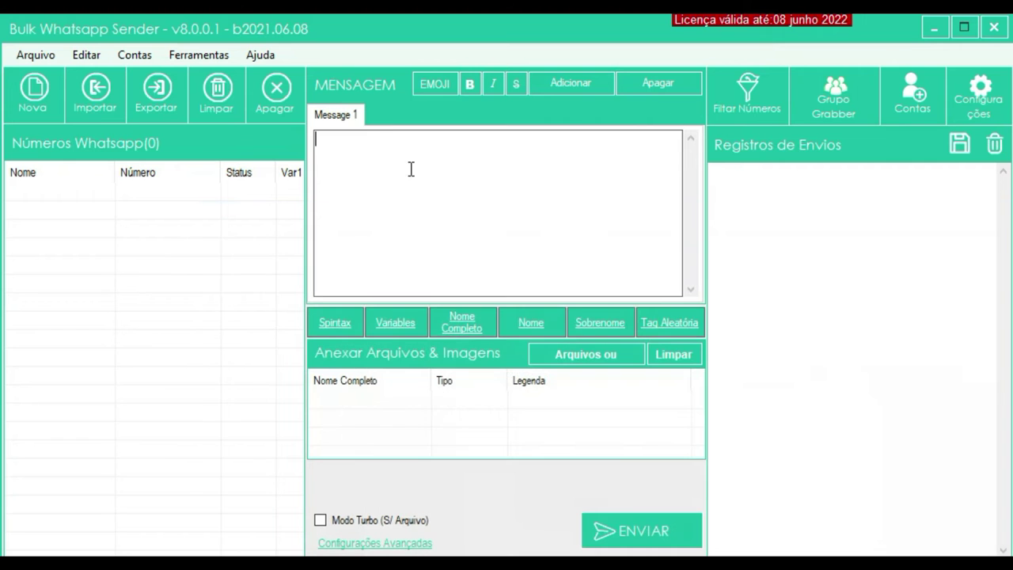
{"action": "left_click", "coordinate": [356, 155]}
{"action": "key", "text": "ctrl+v"}
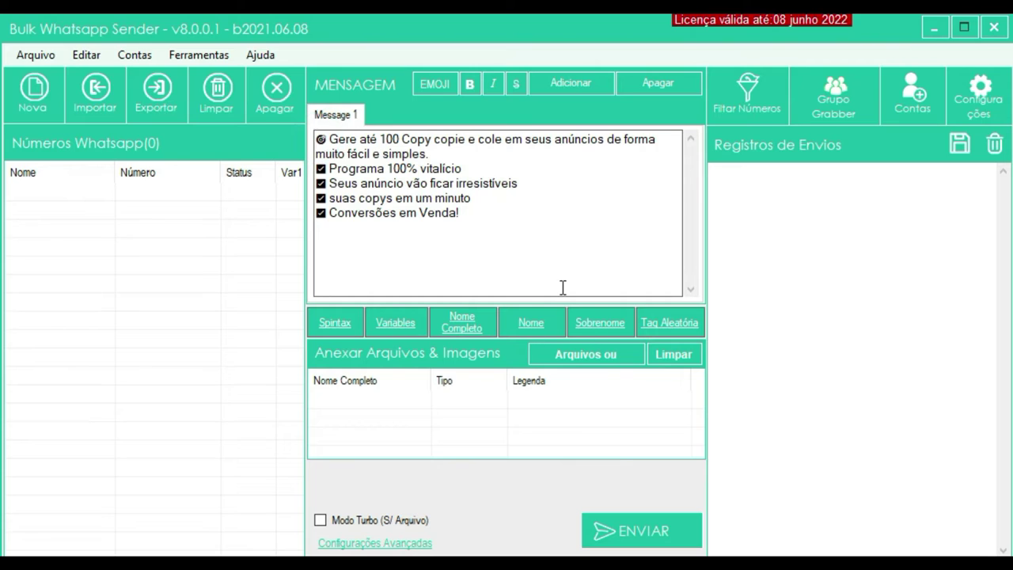
Add the greeting "Olá" followed by the first-name variable above the ad text, separated by a blank line.
{"action": "key", "text": "Return"}
{"action": "key", "text": "Return"}
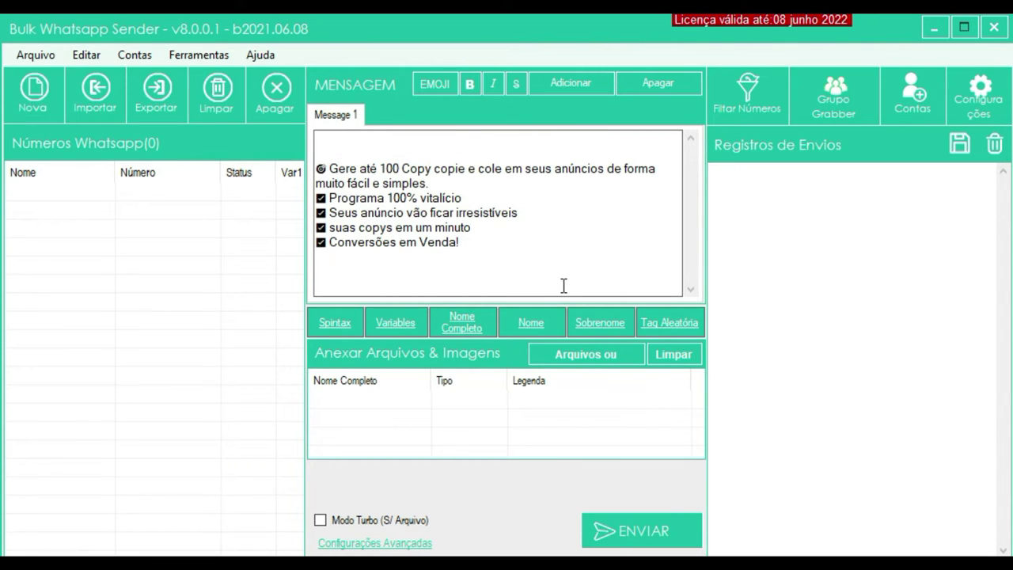
{"action": "type", "text": "Olá"}
{"action": "left_click", "coordinate": [532, 322]}
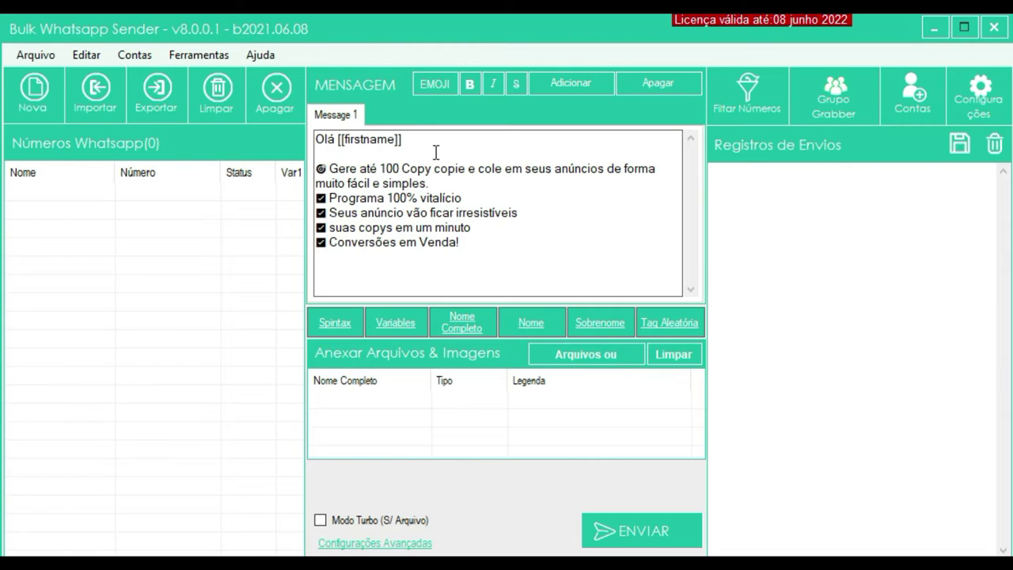
Apply bold, italic and strikethrough formatting marks to the word "Olá" in Message 1.
{"action": "double_click", "coordinate": [331, 138]}
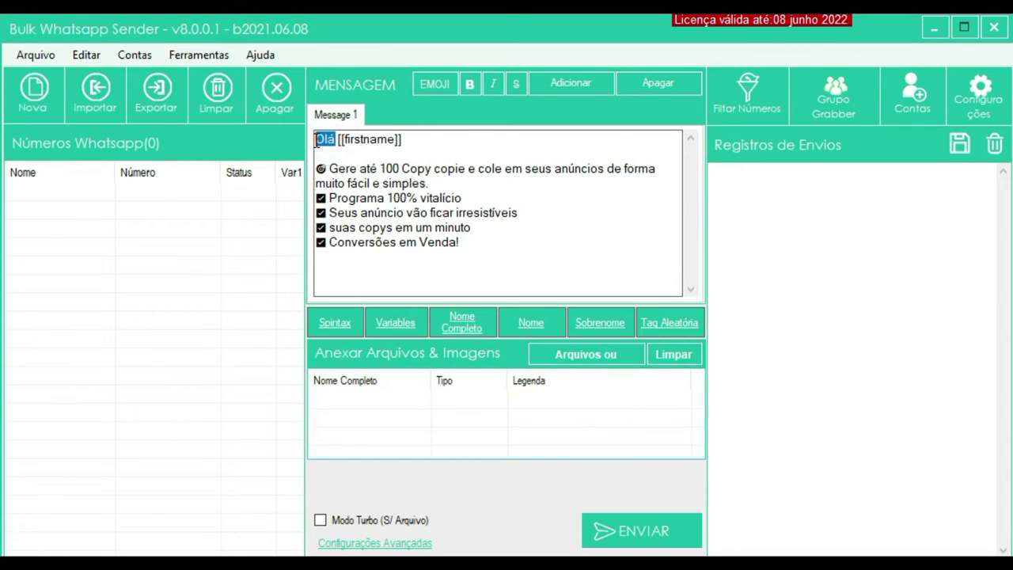
{"action": "left_click", "coordinate": [470, 87]}
{"action": "left_click", "coordinate": [490, 83]}
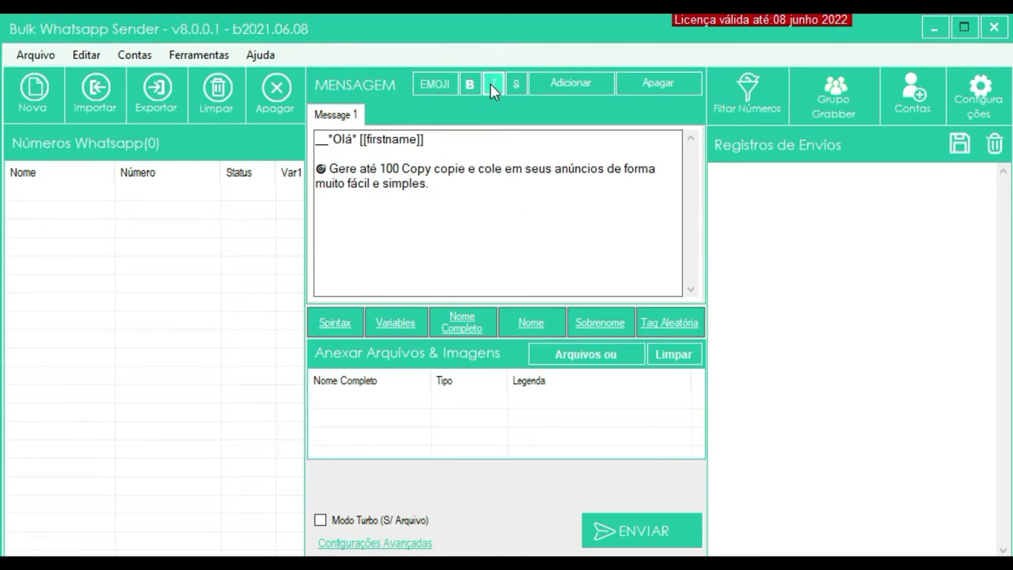
{"action": "left_click", "coordinate": [516, 87]}
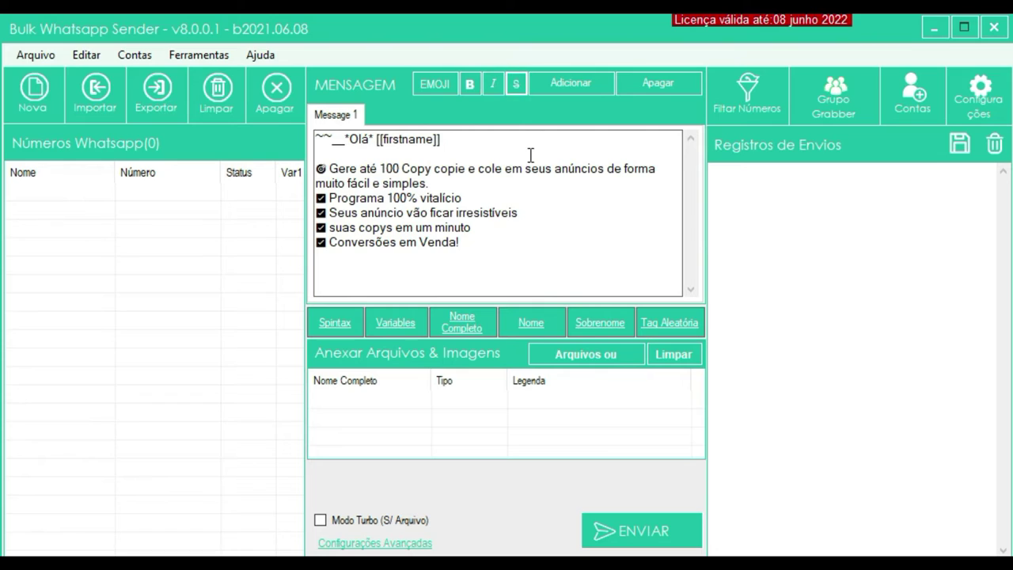
Add a second message and return to Message 1.
{"action": "left_click", "coordinate": [577, 86]}
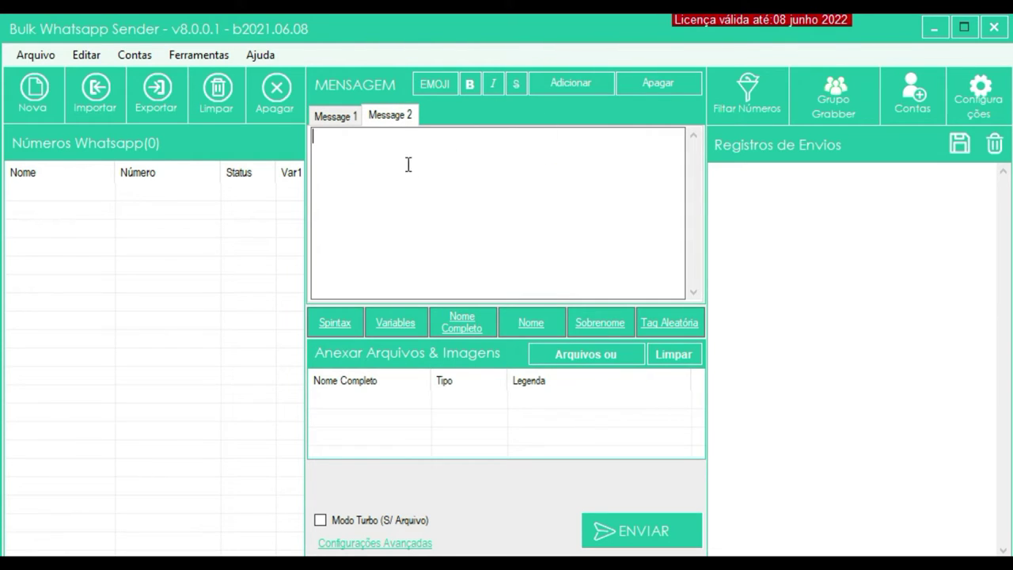
{"action": "left_click", "coordinate": [339, 115]}
{"action": "left_click", "coordinate": [393, 121]}
{"action": "left_click", "coordinate": [347, 118]}
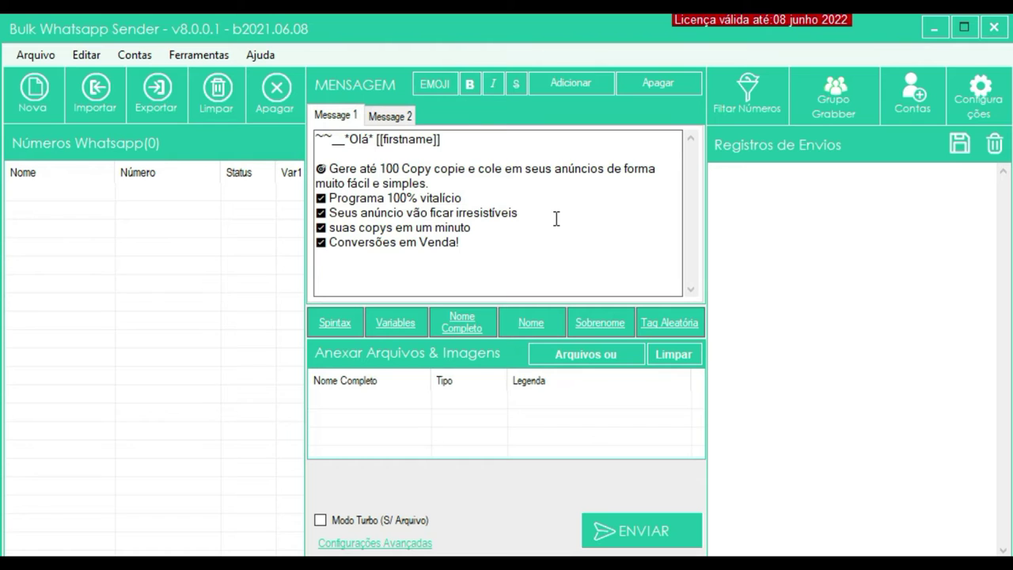
Attach the video "Como ENVIAR FOTOS e VÍDEOS que AUTODESTROEM" from the Output folder.
{"action": "left_click", "coordinate": [606, 362]}
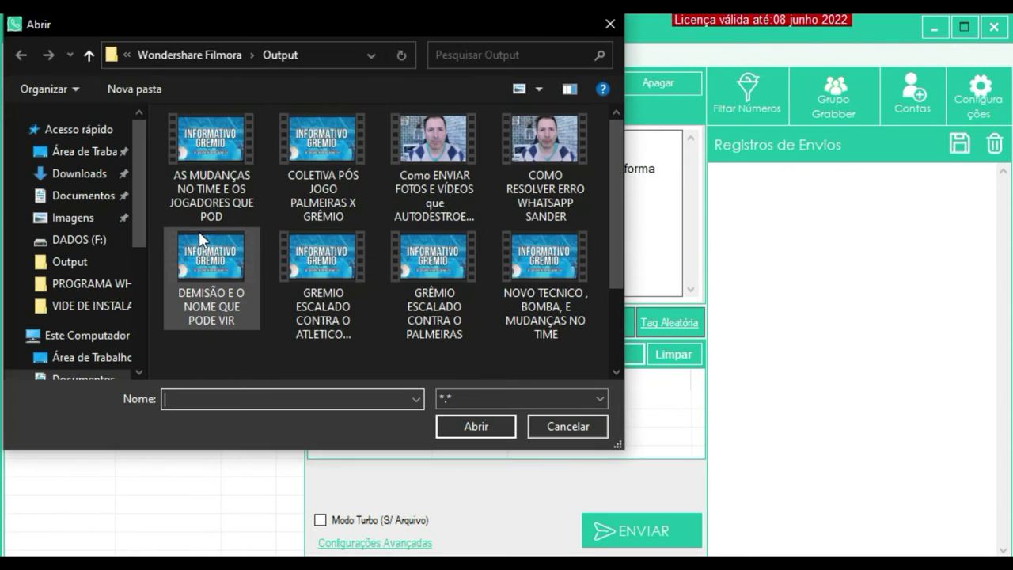
{"action": "left_click", "coordinate": [438, 190]}
{"action": "left_click", "coordinate": [482, 423]}
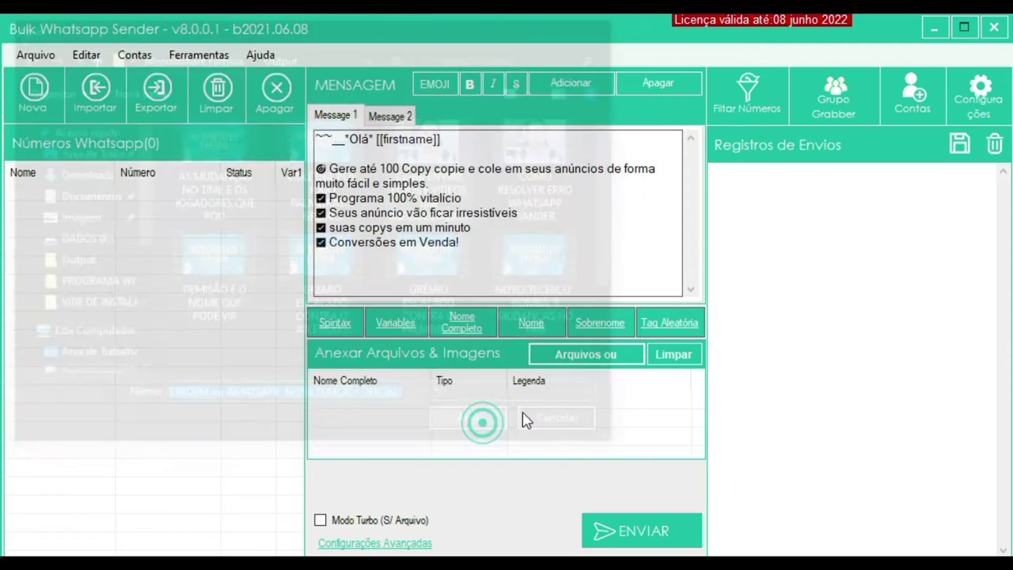
Attach the square "PAROU DE FUNCIONAR" image from the Downloads folder.
{"action": "left_click", "coordinate": [599, 362]}
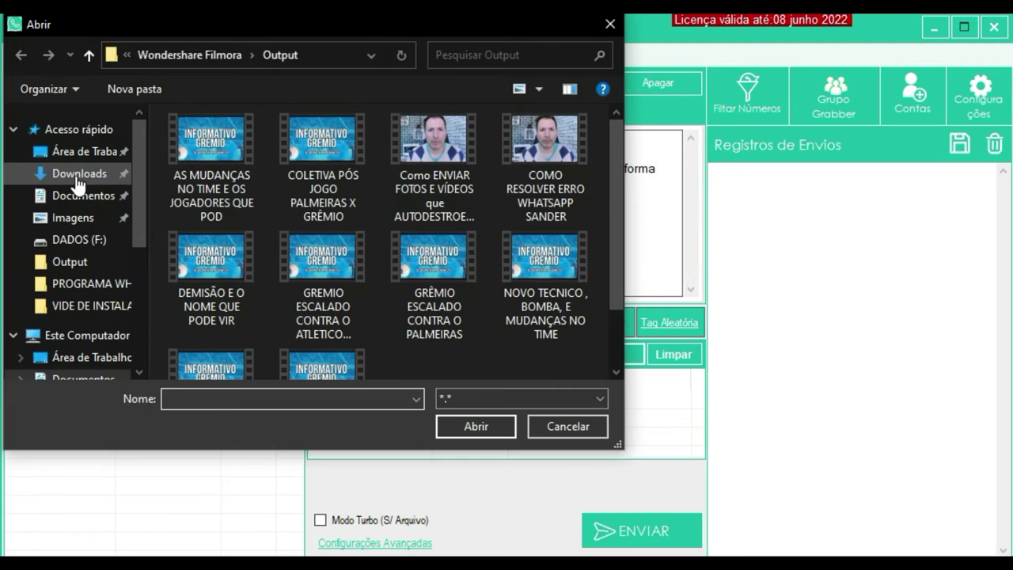
{"action": "left_click", "coordinate": [77, 178]}
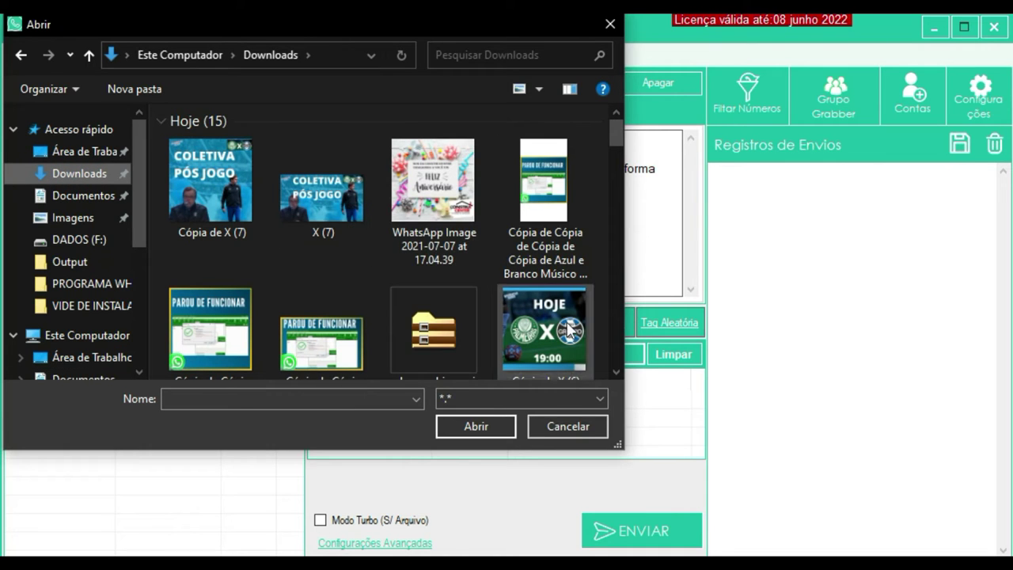
{"action": "left_click", "coordinate": [445, 222]}
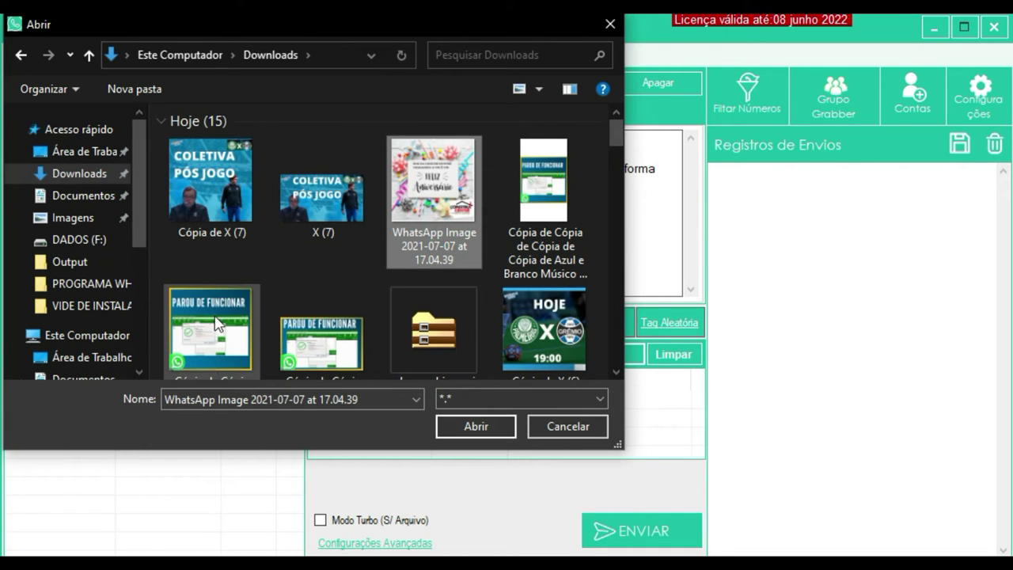
{"action": "left_click", "coordinate": [210, 326]}
{"action": "left_click", "coordinate": [482, 432]}
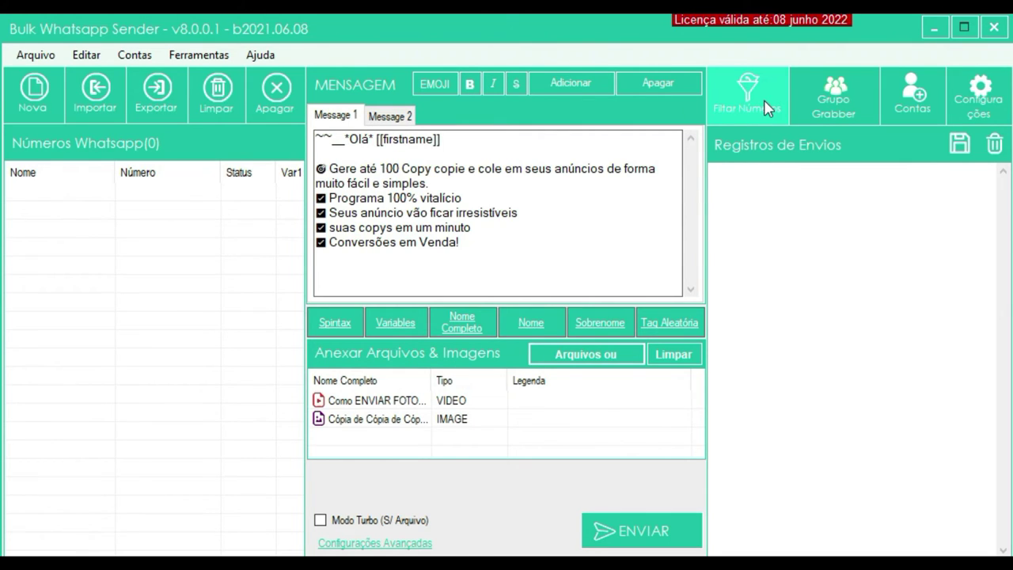
Open the group contact grabber and launch WhatsApp Web from it.
{"action": "left_click", "coordinate": [836, 93]}
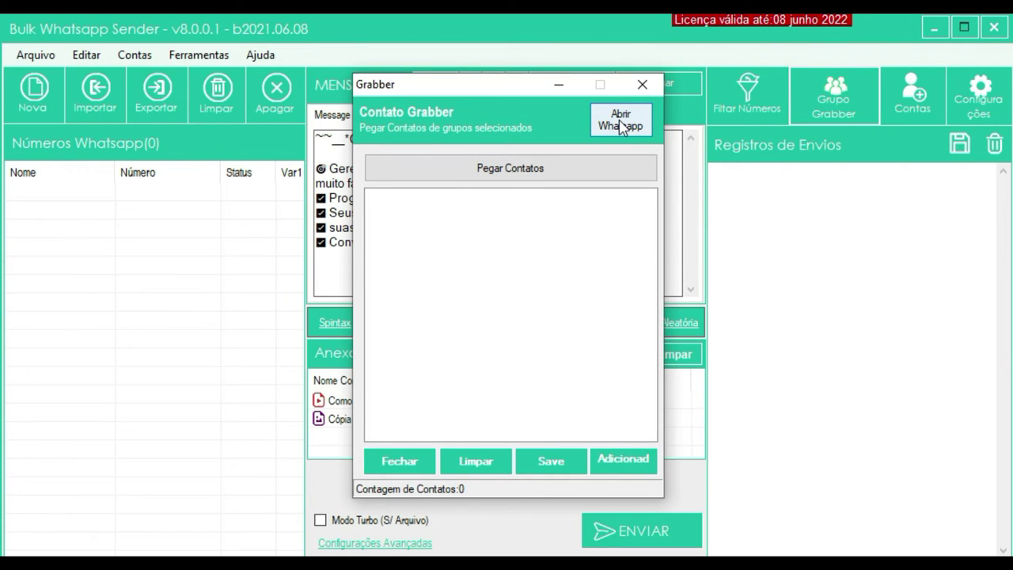
{"action": "left_click", "coordinate": [627, 127]}
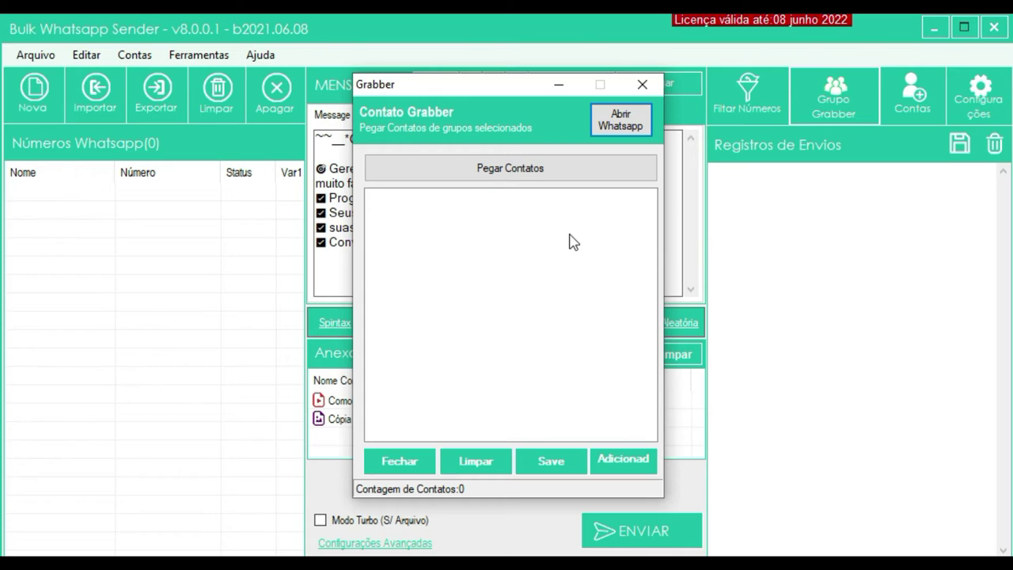
{"action": "left_click", "coordinate": [625, 122]}
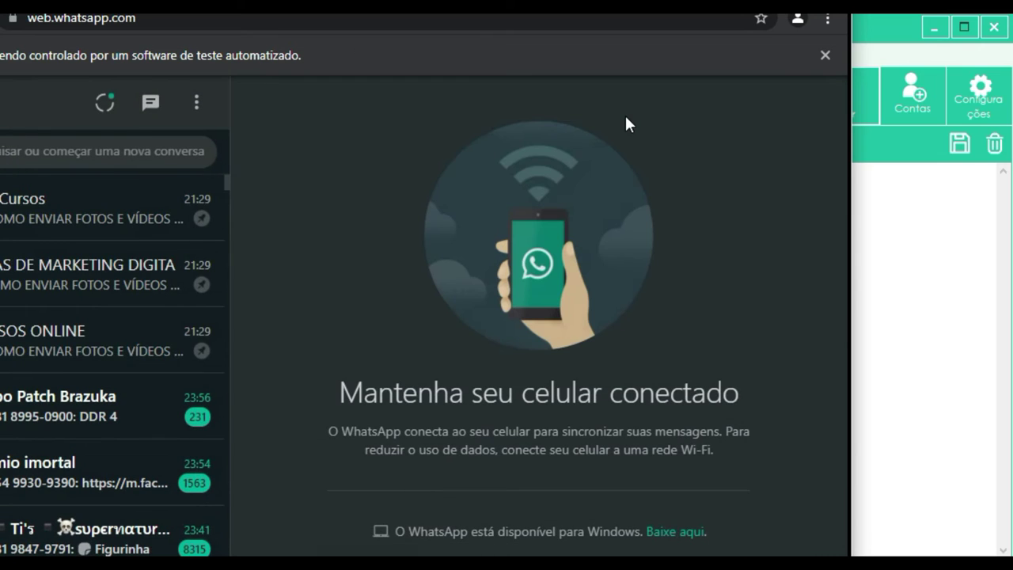
{"action": "left_click_drag", "start_coordinate": [534, 12], "coordinate": [651, 13]}
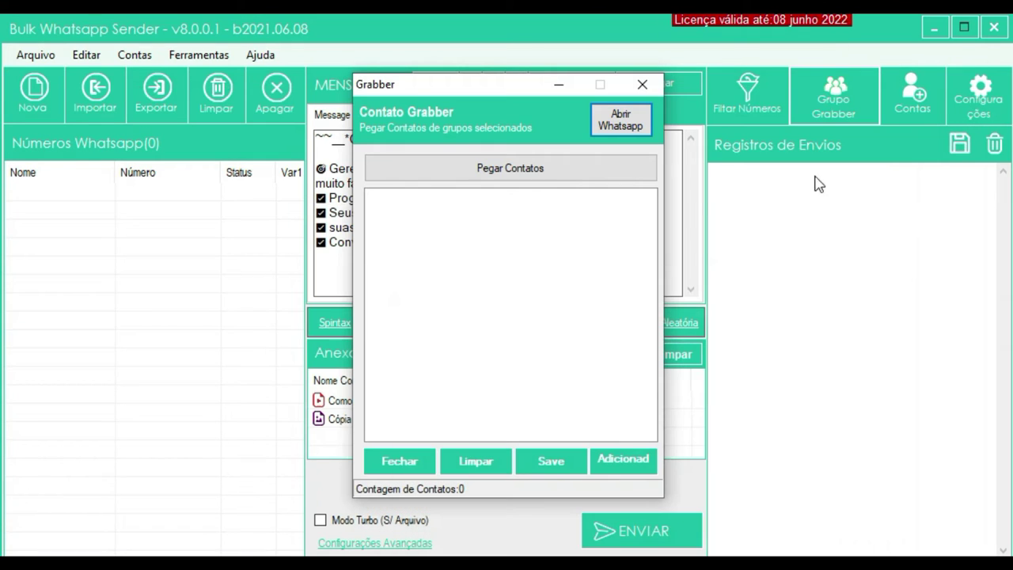
Show the group data of "DICAS DE MARKETING DIGITA" in WhatsApp Web and grab the group's contacts.
{"action": "left_click", "coordinate": [509, 171]}
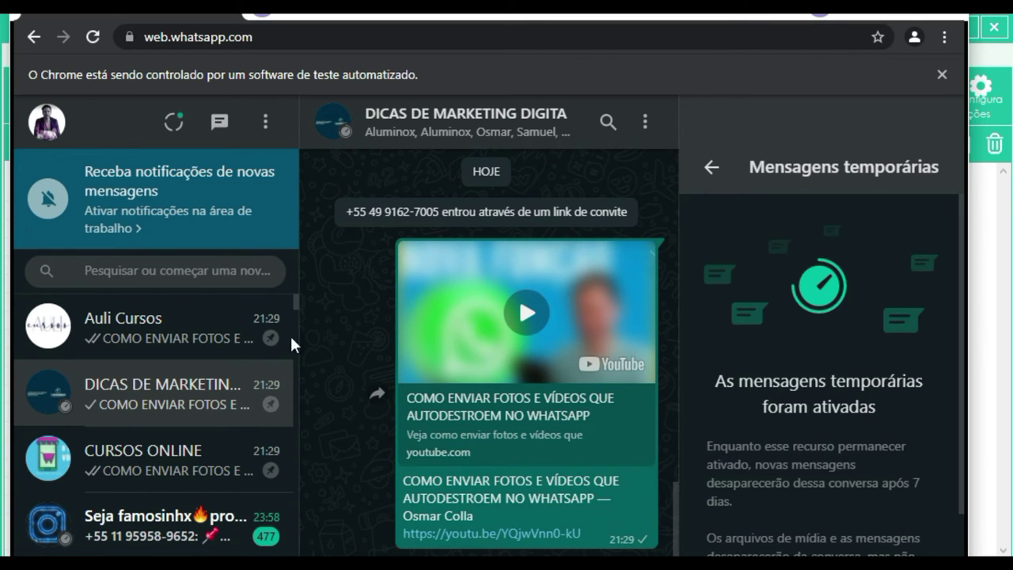
{"action": "left_click", "coordinate": [481, 118]}
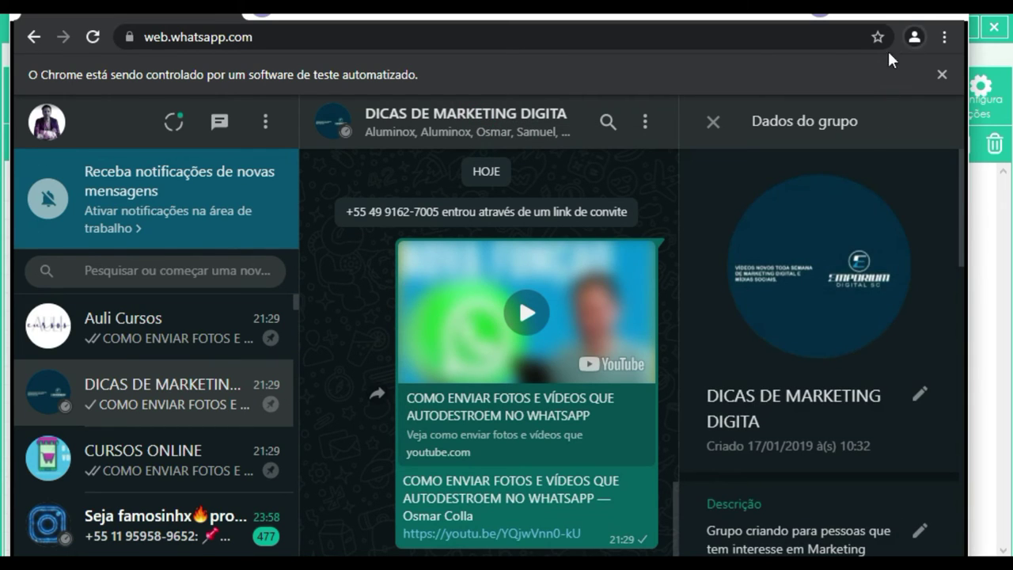
{"action": "key", "text": "alt+Tab"}
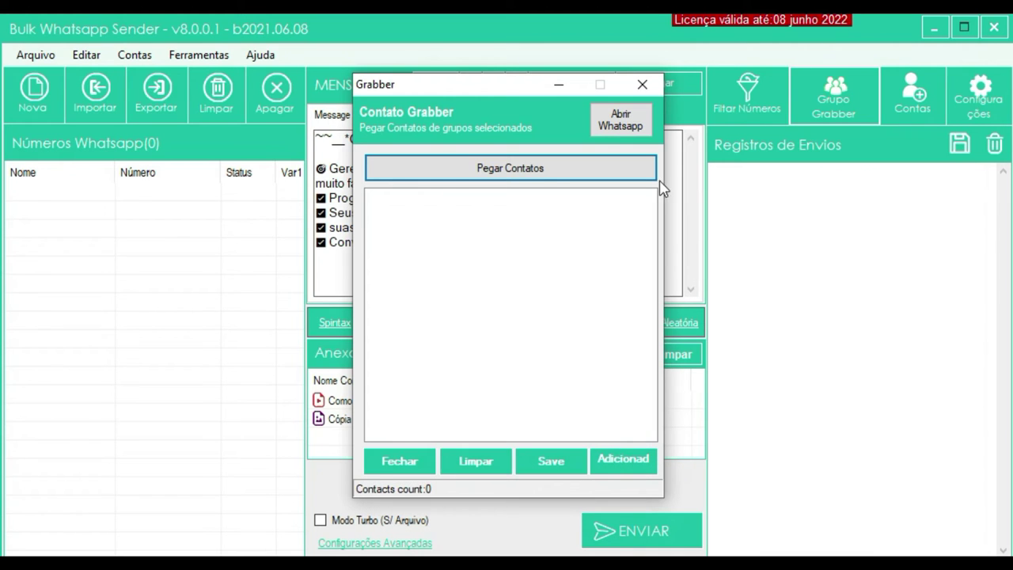
{"action": "left_click", "coordinate": [511, 171]}
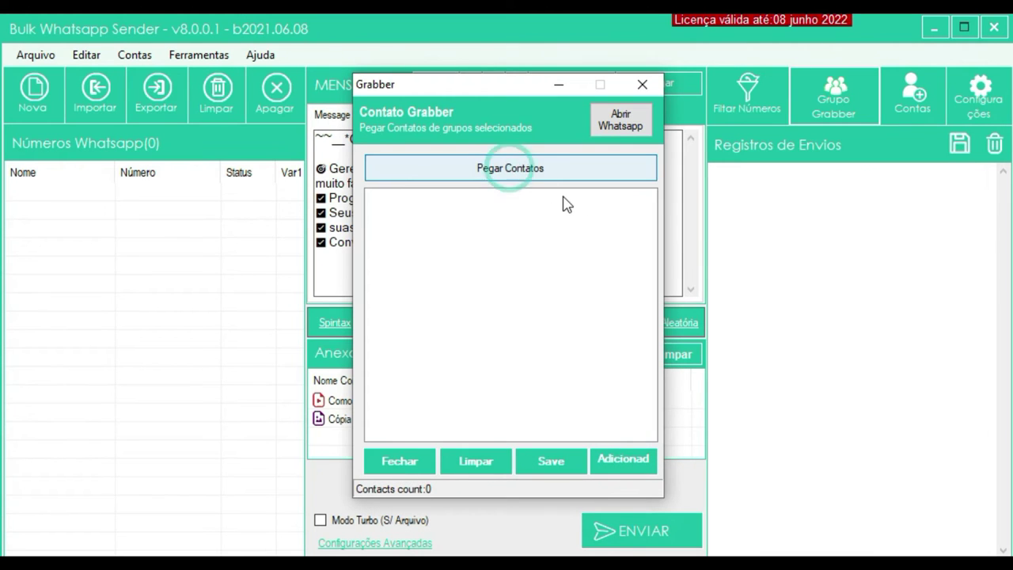
{"action": "left_click", "coordinate": [514, 176]}
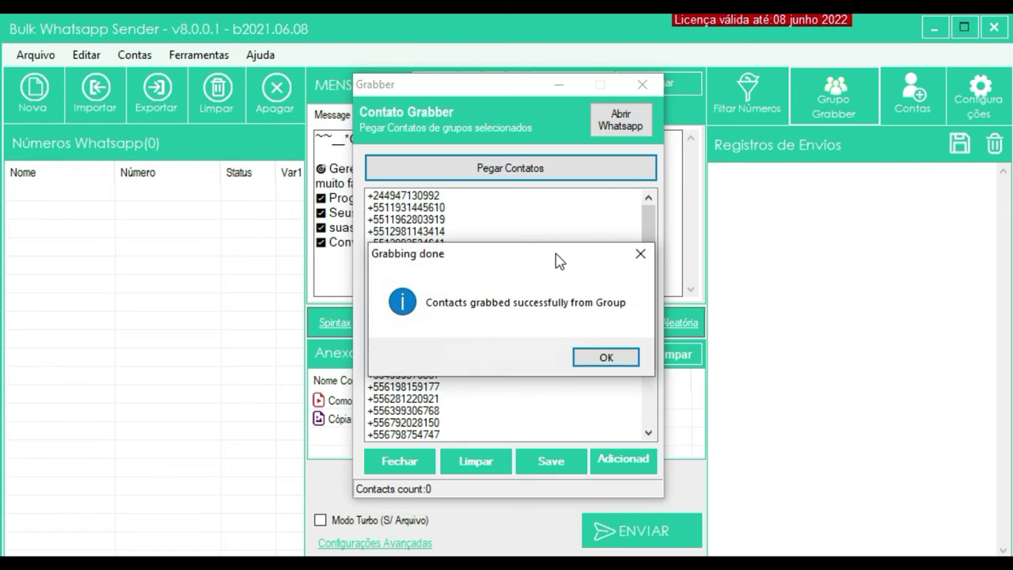
{"action": "left_click", "coordinate": [606, 360]}
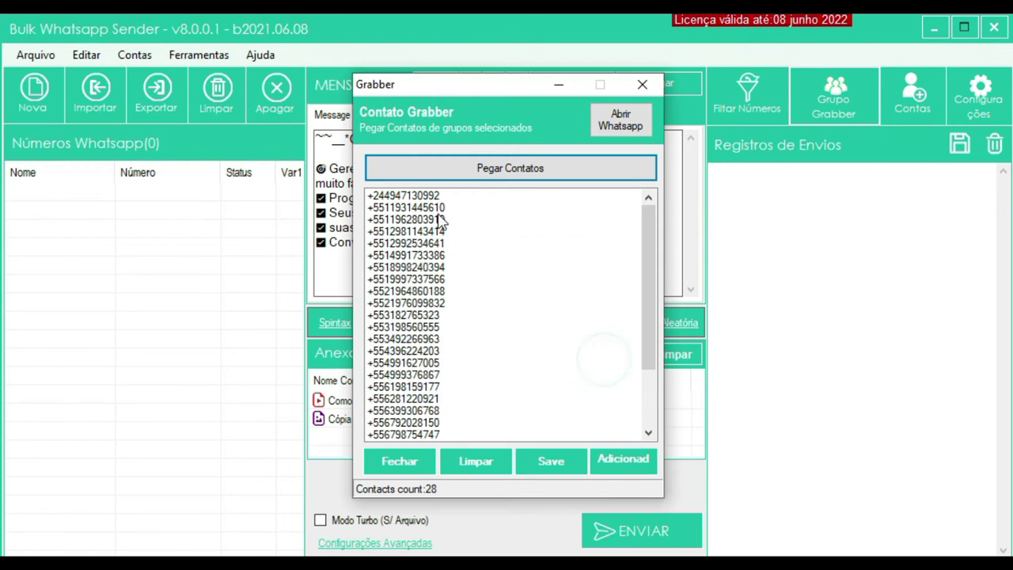
Add the grabbed contacts to the WhatsApp number list and close the grabber.
{"action": "left_click_drag", "start_coordinate": [648, 257], "coordinate": [648, 328]}
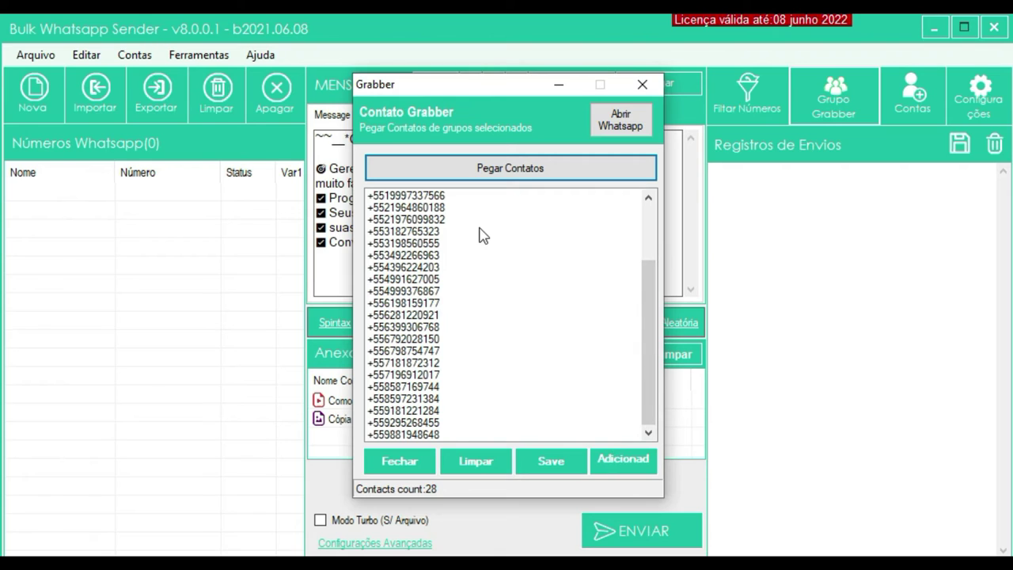
{"action": "left_click", "coordinate": [625, 462]}
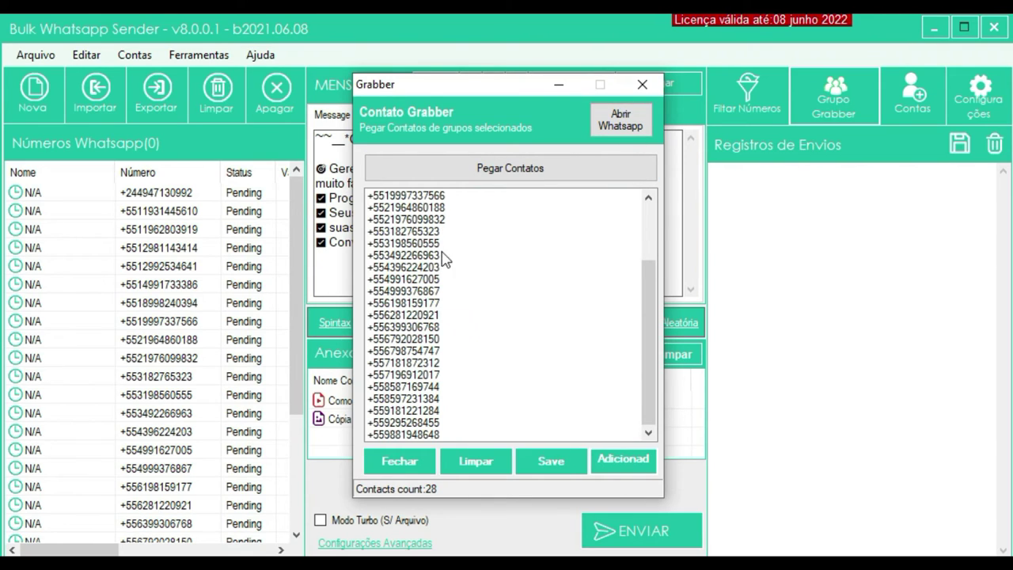
{"action": "left_click", "coordinate": [641, 85]}
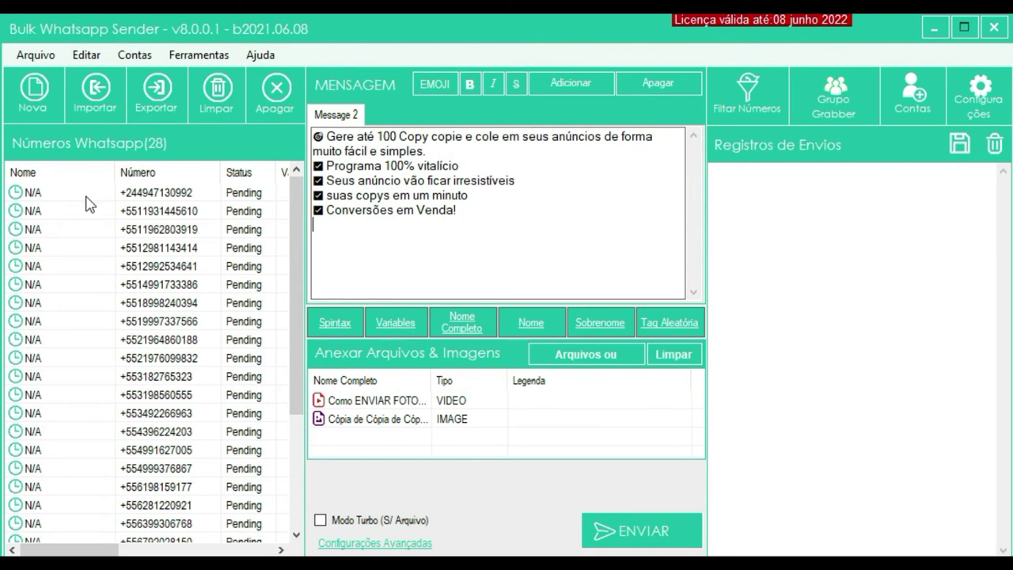
Review the imported numbers and start sending the message with its attachments, using a new session that requires login.
{"action": "scroll", "coordinate": [193, 257], "scroll_direction": "down", "scroll_amount": 3}
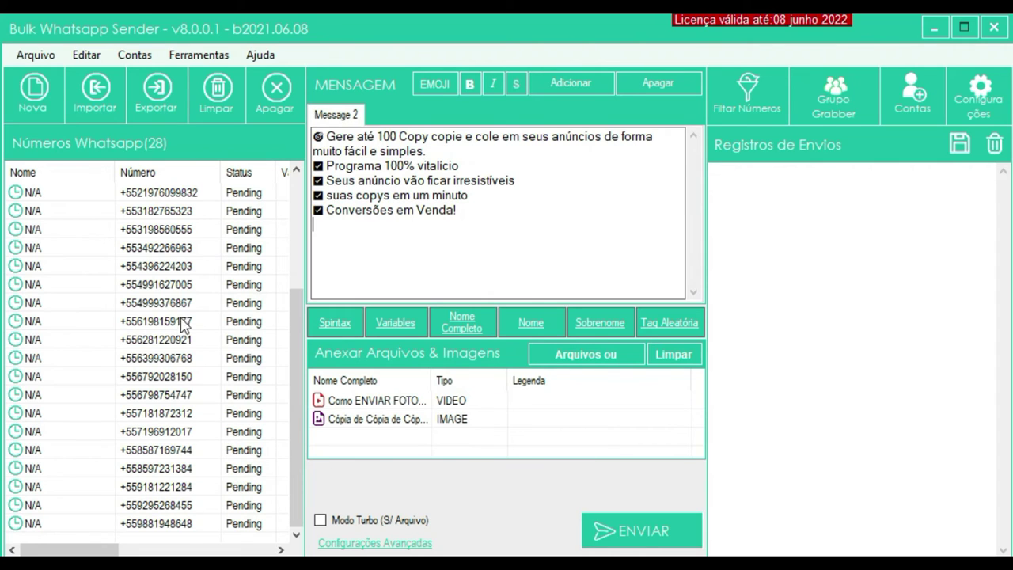
{"action": "left_click_drag", "start_coordinate": [296, 329], "coordinate": [296, 216]}
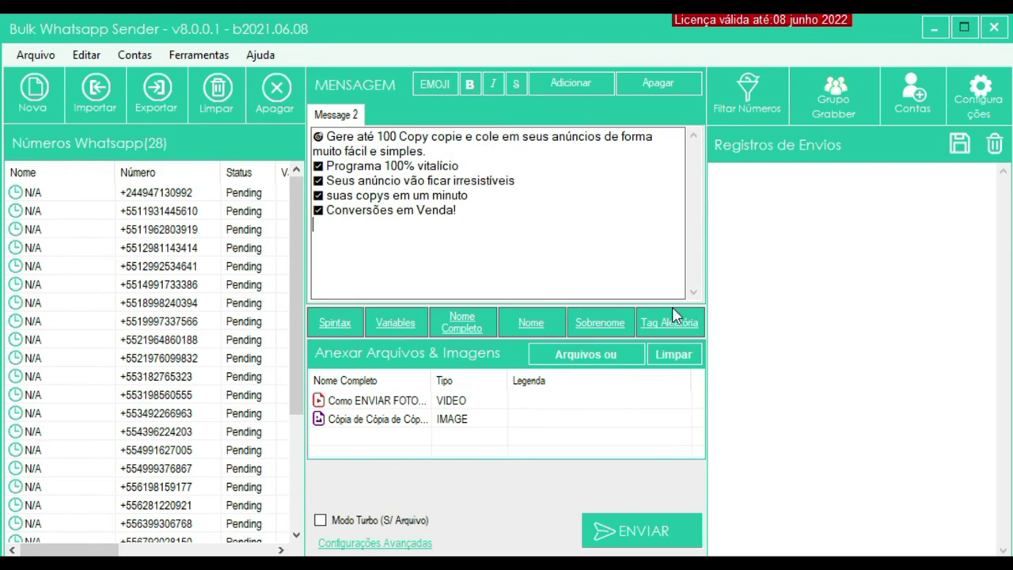
{"action": "left_click", "coordinate": [656, 538]}
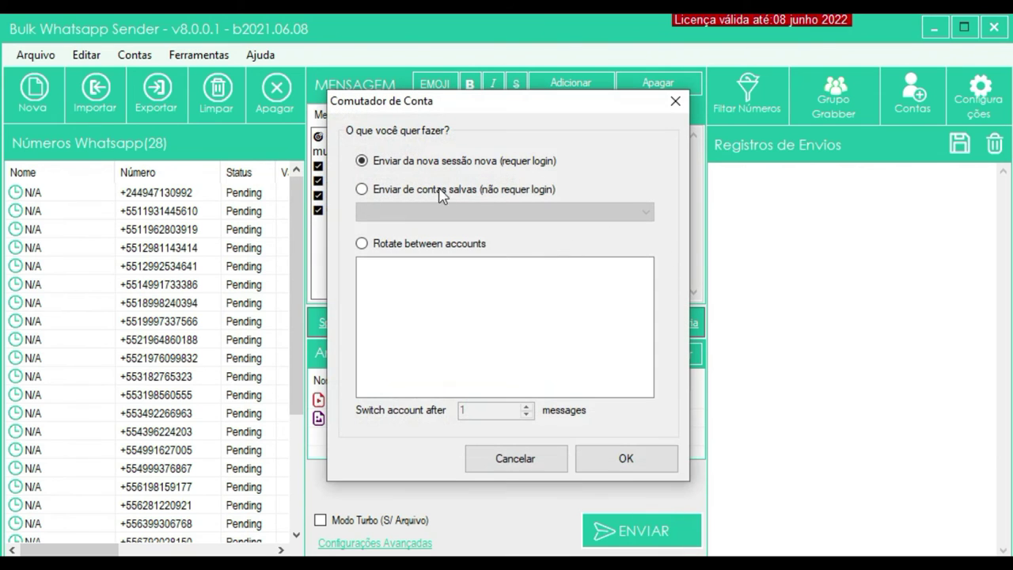
{"action": "left_click", "coordinate": [644, 466]}
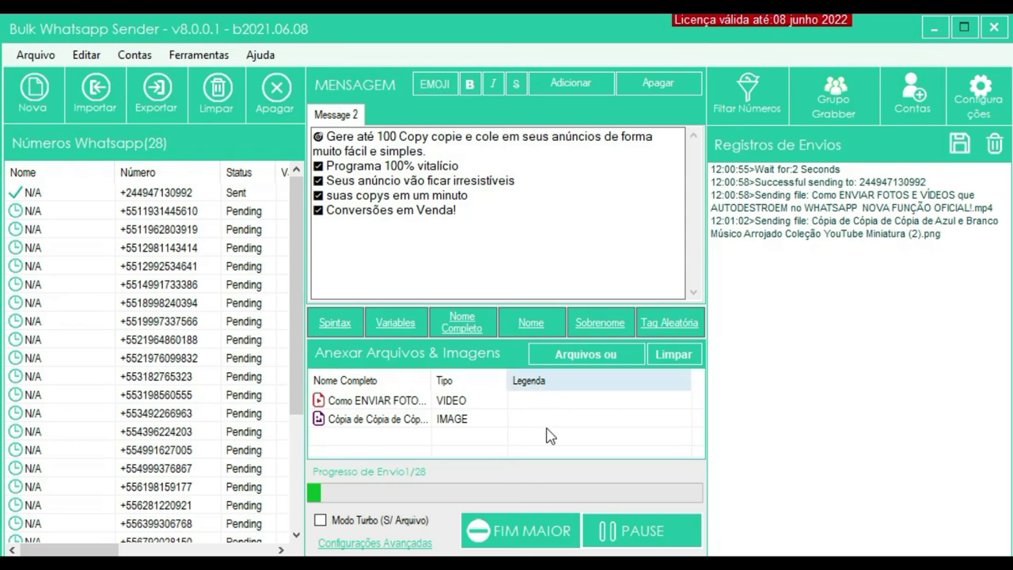
Stop the running bulk send.
{"action": "left_click", "coordinate": [540, 531]}
{"action": "left_click", "coordinate": [584, 361]}
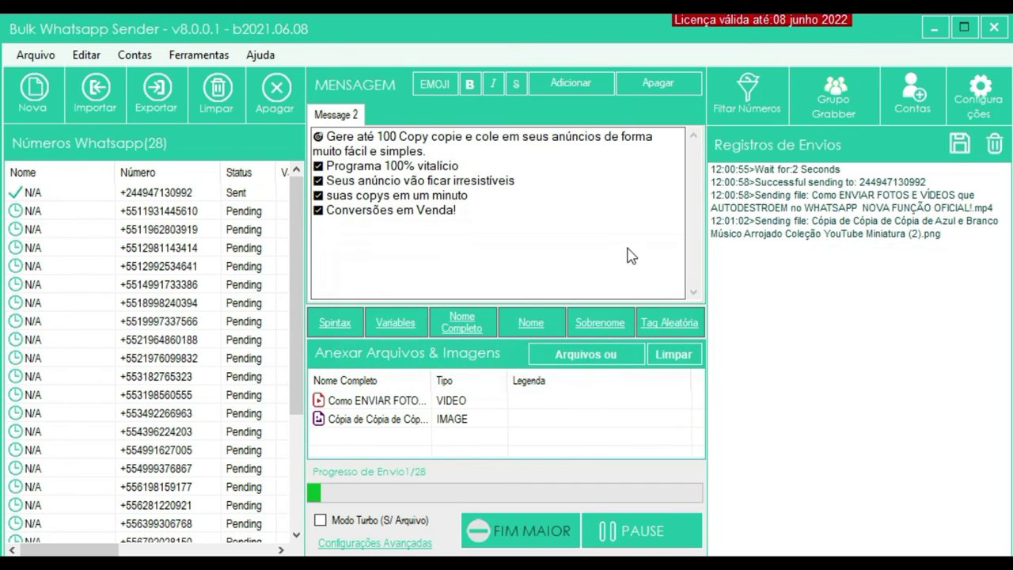